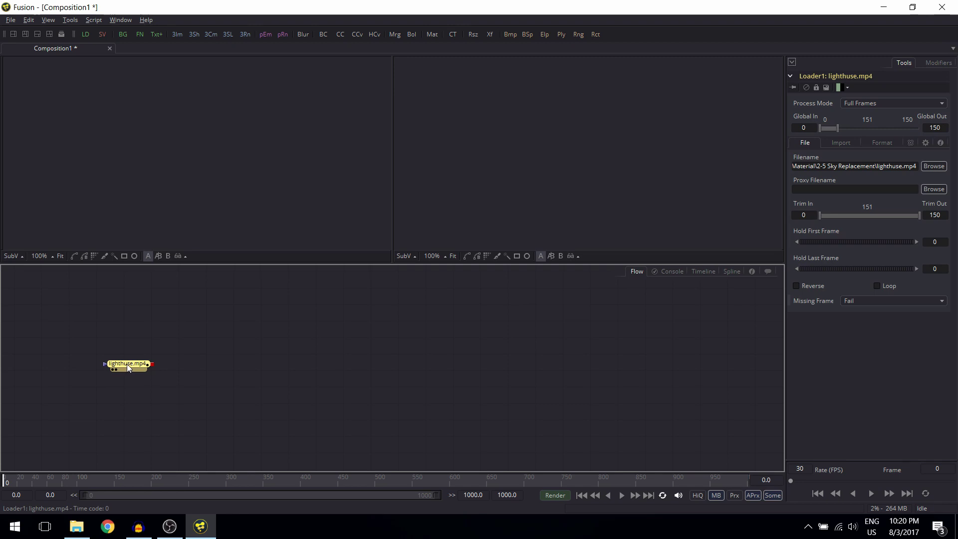
Step: Display the lighthuse.mp4 clip in the first viewer, fitted to the view
{"action": "left_click_drag", "start_coordinate": [127, 365], "coordinate": [143, 214]}
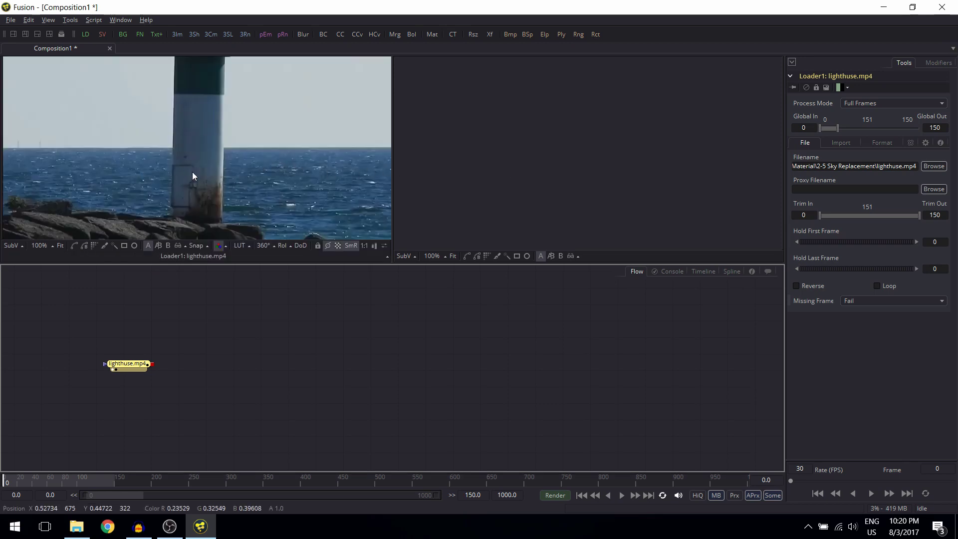
{"action": "left_click", "coordinate": [61, 246]}
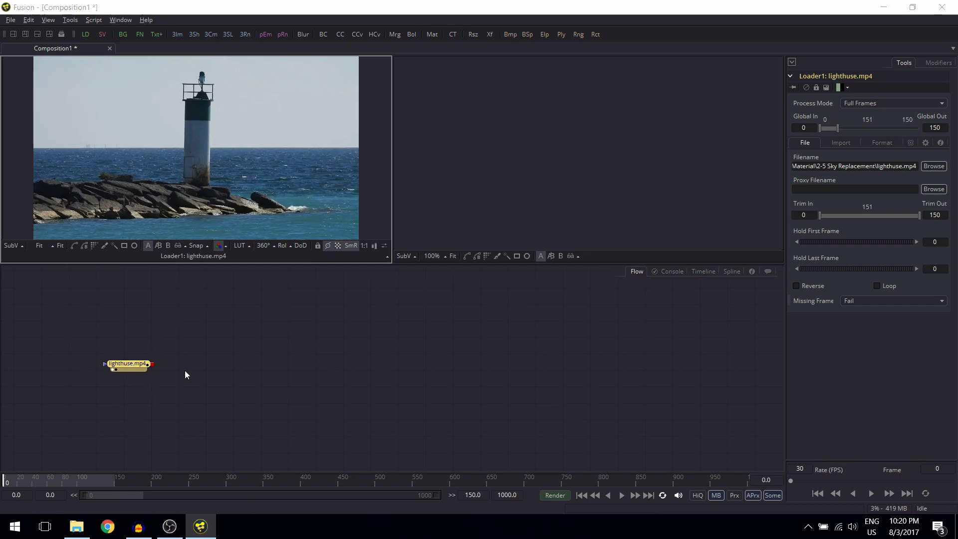
Step: Import Clouds.jpg into the flow and merge it as the foreground over the lighthuse.mp4 clip
{"action": "key", "text": "alt+Tab"}
{"action": "left_click_drag", "start_coordinate": [58, 91], "coordinate": [136, 332]}
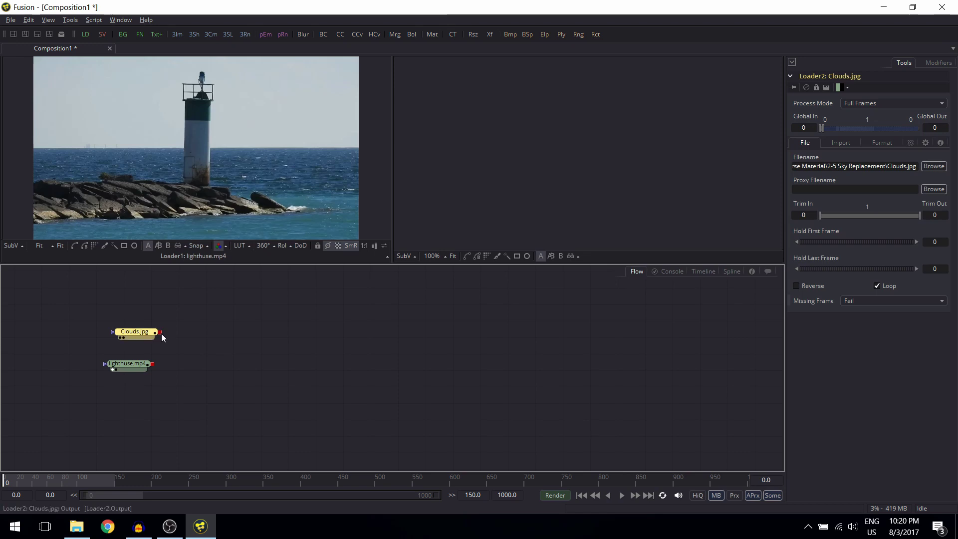
{"action": "left_click_drag", "start_coordinate": [161, 334], "coordinate": [153, 365]}
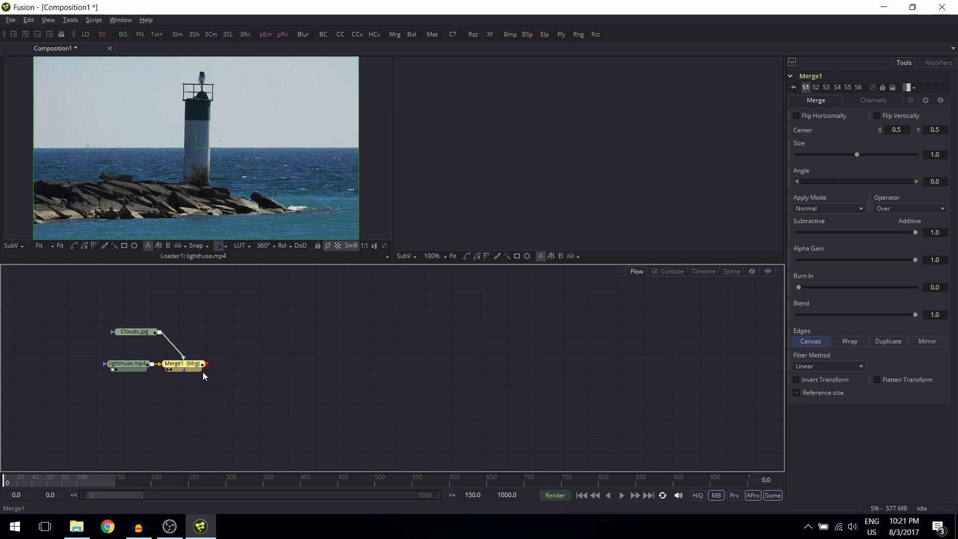
Step: Show the merge fitted in the second viewer, and set its apply mode to Darken and its size to about 0.265
{"action": "left_click_drag", "start_coordinate": [198, 369], "coordinate": [485, 239]}
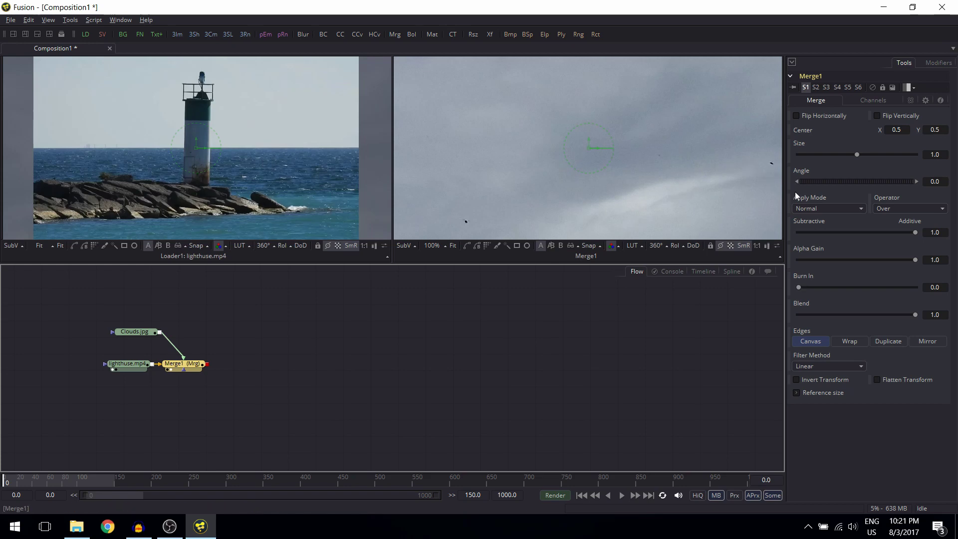
{"action": "left_click", "coordinate": [863, 208]}
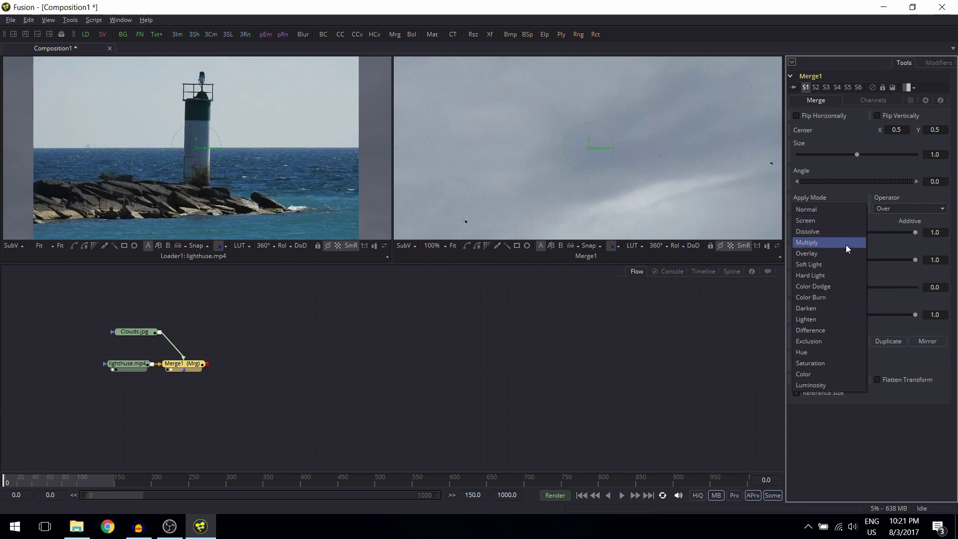
{"action": "left_click", "coordinate": [837, 308]}
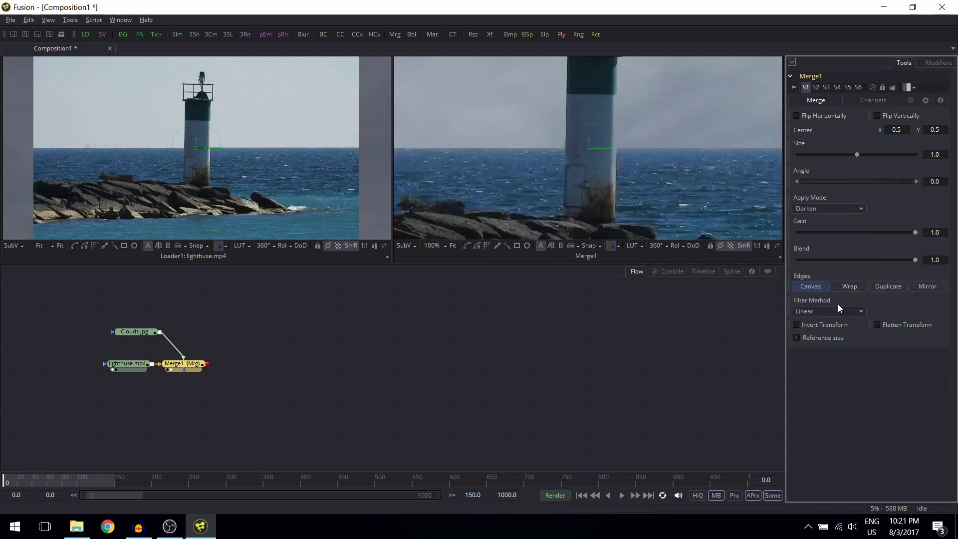
{"action": "left_click", "coordinate": [451, 247]}
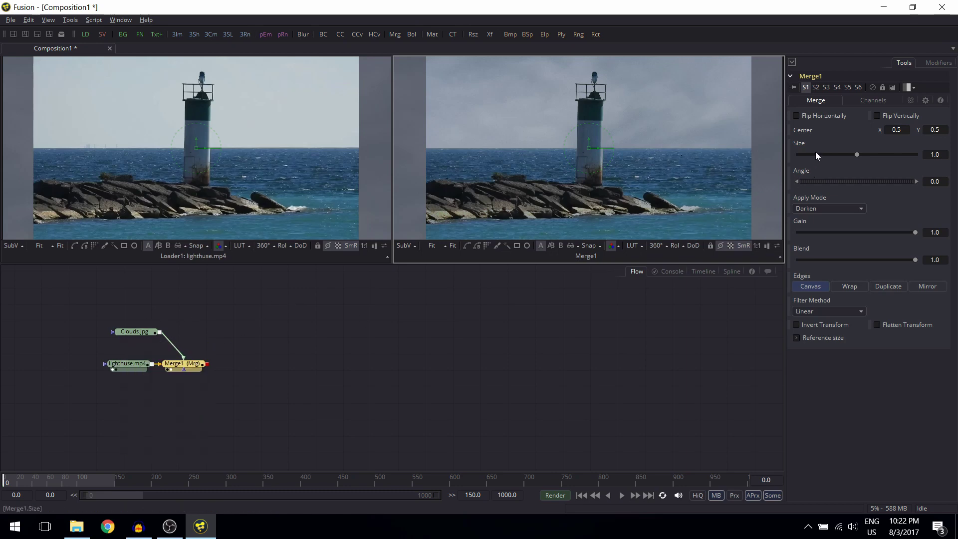
{"action": "left_click_drag", "start_coordinate": [855, 154], "coordinate": [812, 159]}
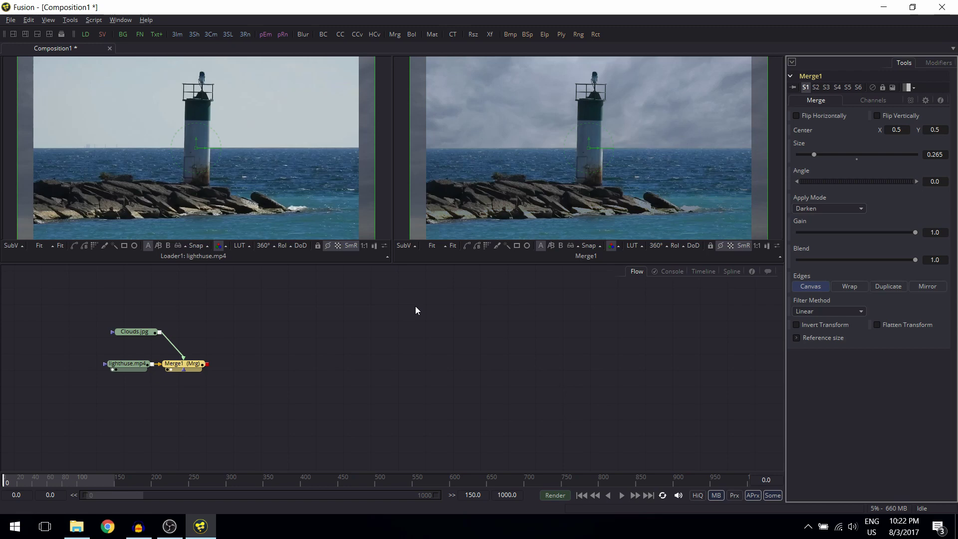
Step: Insert a Corner Positioner node between Clouds.jpg and the merge
{"action": "left_click", "coordinate": [133, 334]}
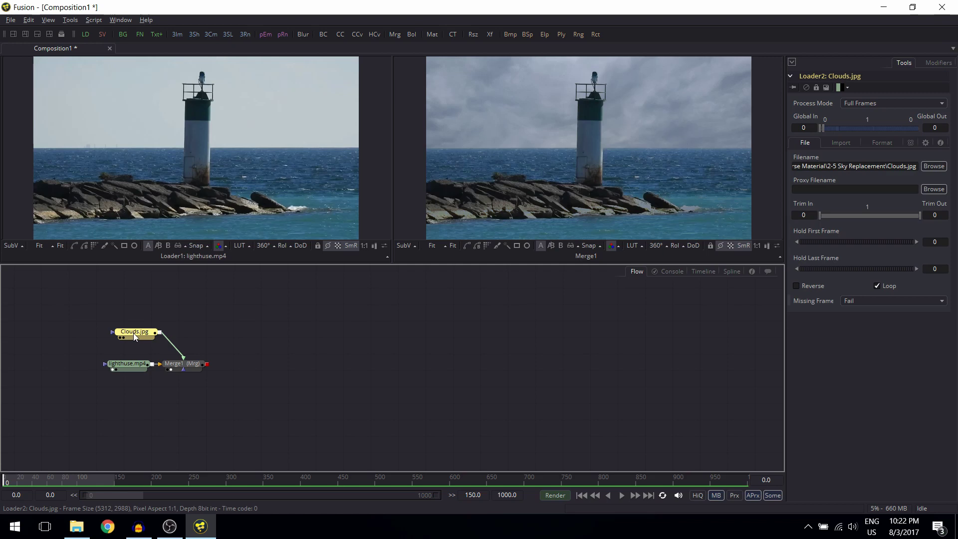
{"action": "key", "text": "ctrl+space"}
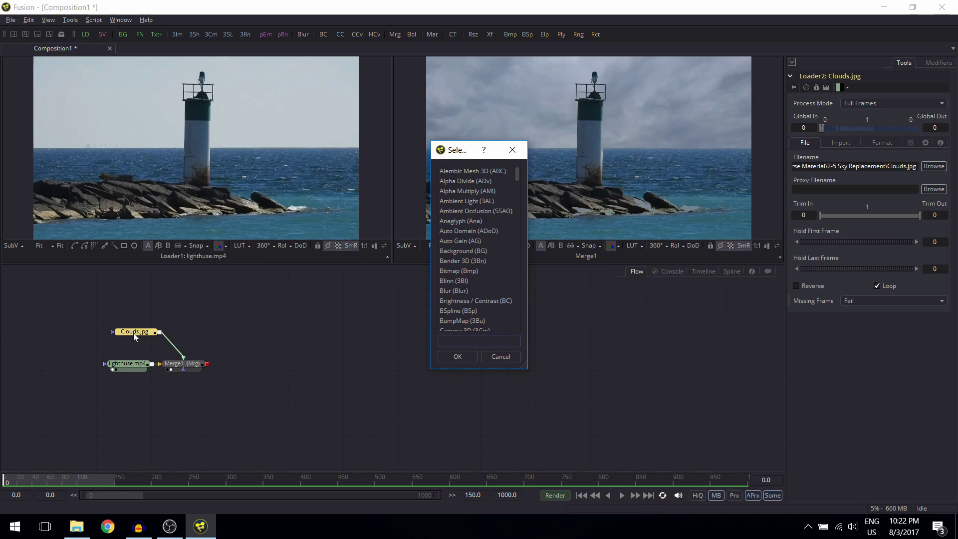
{"action": "type", "text": "corner"}
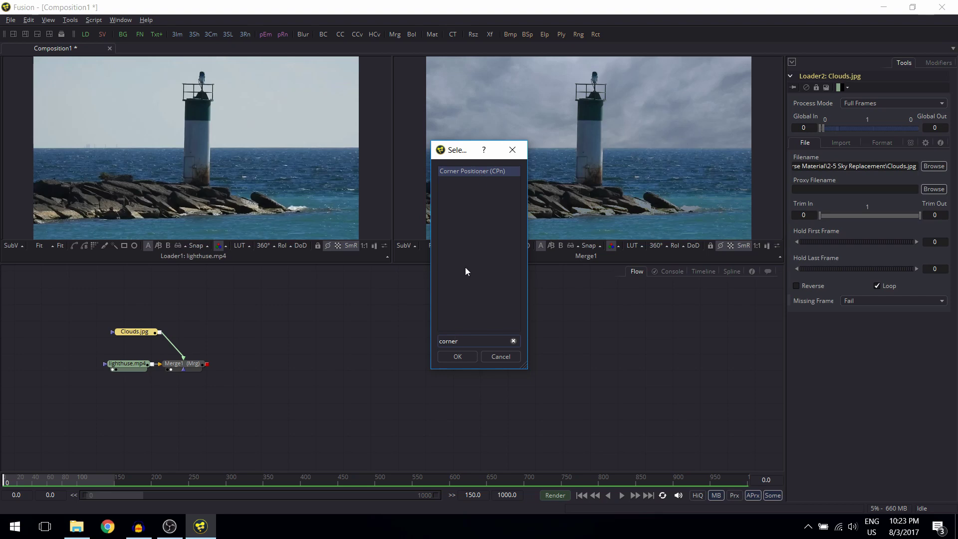
{"action": "key", "text": "Return"}
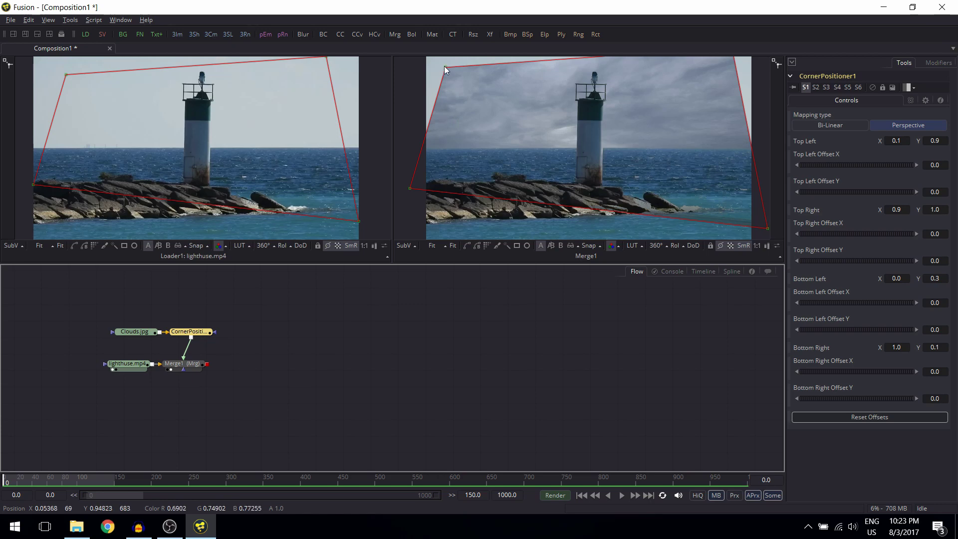
Step: Move the clouds' top-left corner to about (-0.074, 1.058) and the top-right corner to about (1.132, 1.071), outside the frame
{"action": "left_click_drag", "start_coordinate": [444, 66], "coordinate": [403, 57]}
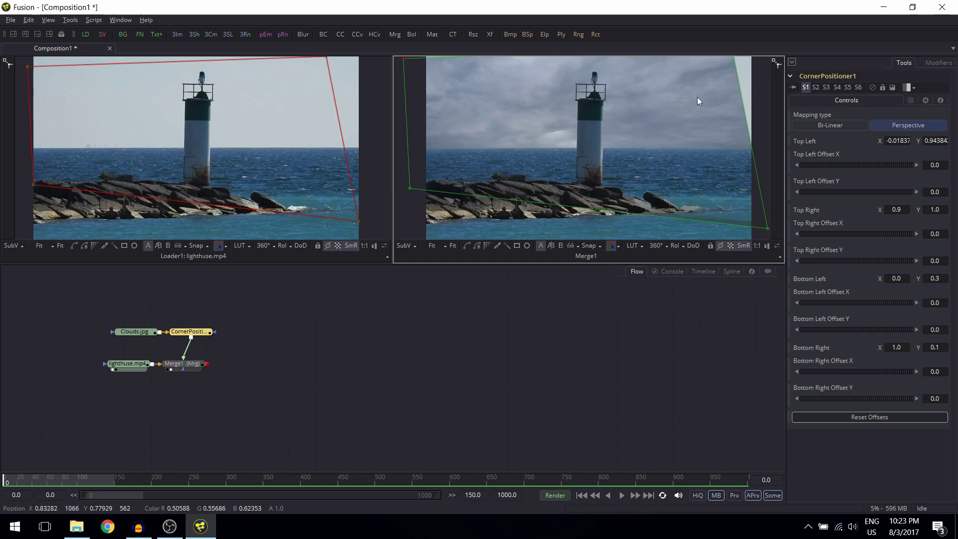
{"action": "scroll", "coordinate": [726, 88], "scroll_direction": "up", "scroll_amount": 2}
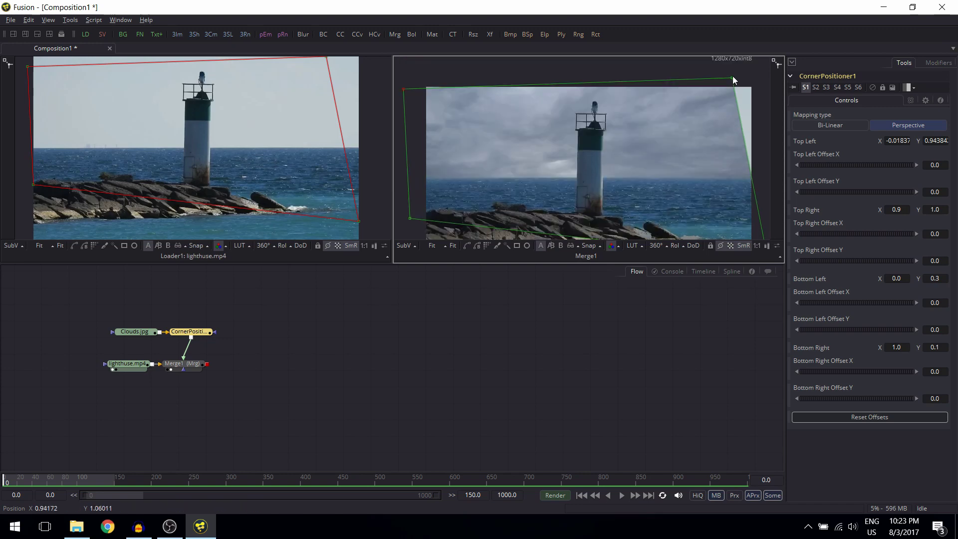
{"action": "left_click_drag", "start_coordinate": [732, 78], "coordinate": [773, 76]}
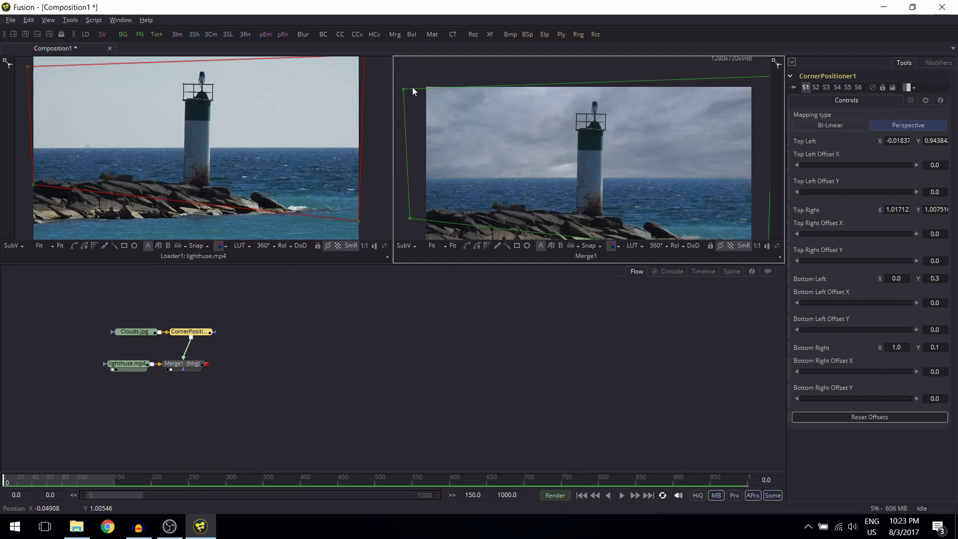
{"action": "left_click_drag", "start_coordinate": [534, 115], "coordinate": [504, 129]}
{"action": "left_click_drag", "start_coordinate": [546, 163], "coordinate": [568, 143]}
{"action": "left_click_drag", "start_coordinate": [430, 120], "coordinate": [411, 95]}
{"action": "scroll", "coordinate": [574, 157], "scroll_direction": "down", "scroll_amount": 1}
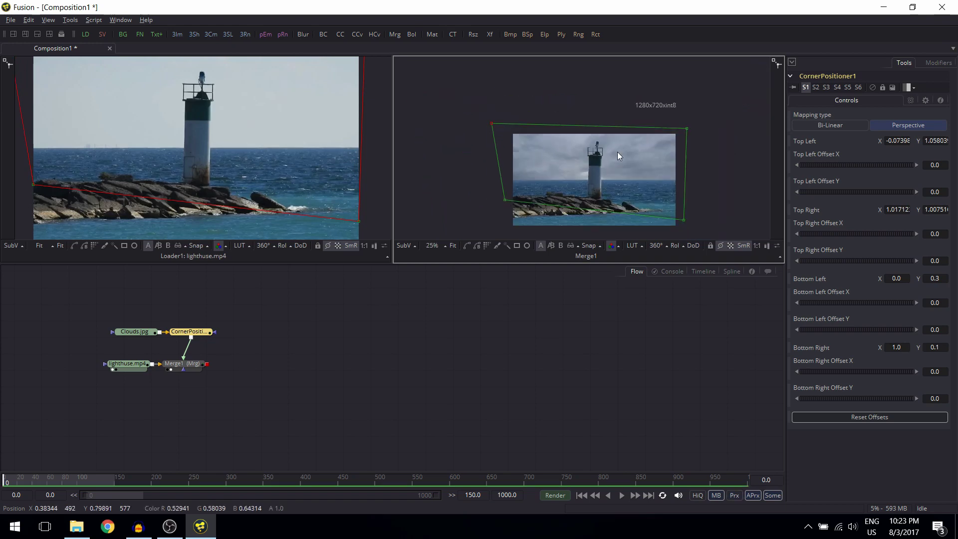
{"action": "left_click_drag", "start_coordinate": [684, 132], "coordinate": [707, 122]}
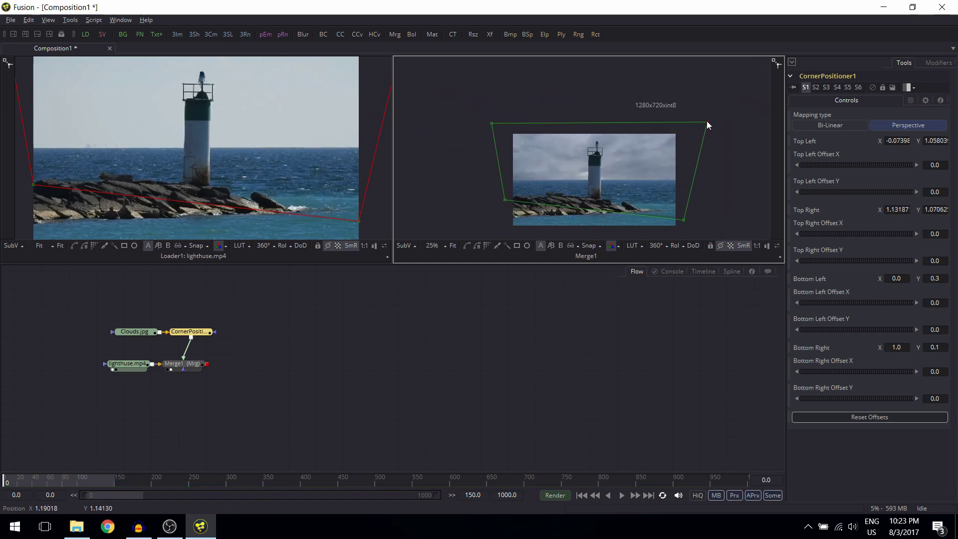
Step: Raise the clouds' bottom-right corner to about (1.029, 0.425) and the bottom-left corner to about (0, 0.428), just below the horizon
{"action": "left_click_drag", "start_coordinate": [683, 219], "coordinate": [688, 185]}
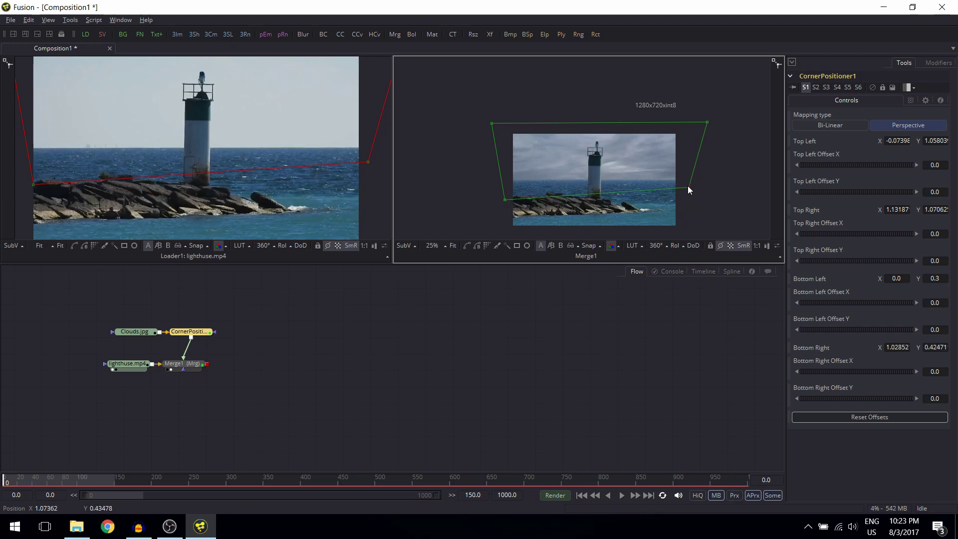
{"action": "left_click_drag", "start_coordinate": [507, 198], "coordinate": [504, 187]}
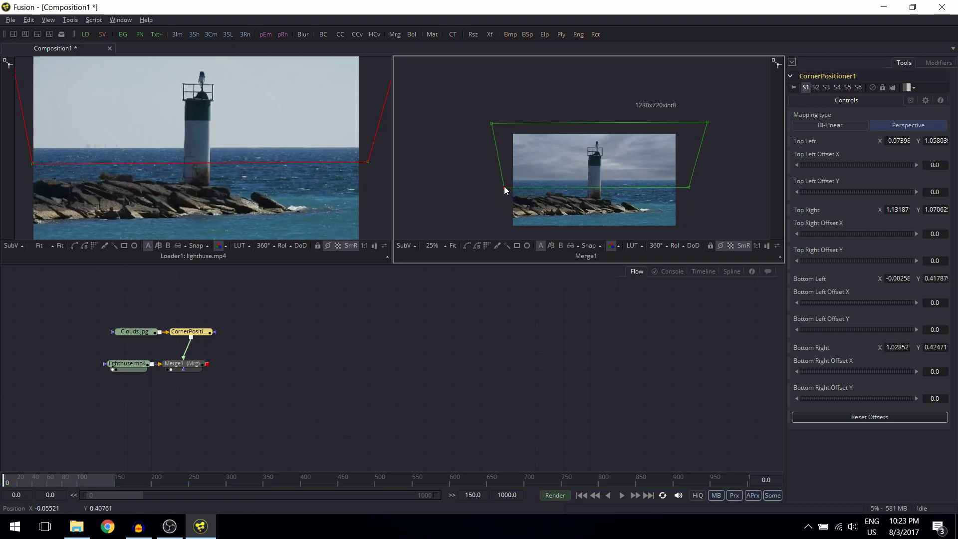
{"action": "scroll", "coordinate": [674, 194], "scroll_direction": "up", "scroll_amount": 2}
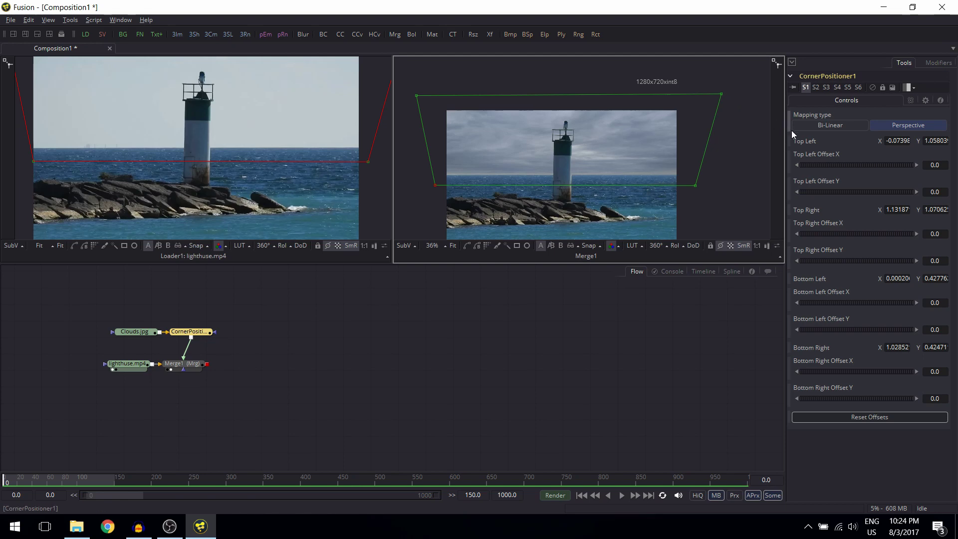
Step: Animate the Corner Positioner's Top Left and Top Right positions, starting at frame 0
{"action": "right_click", "coordinate": [807, 142]}
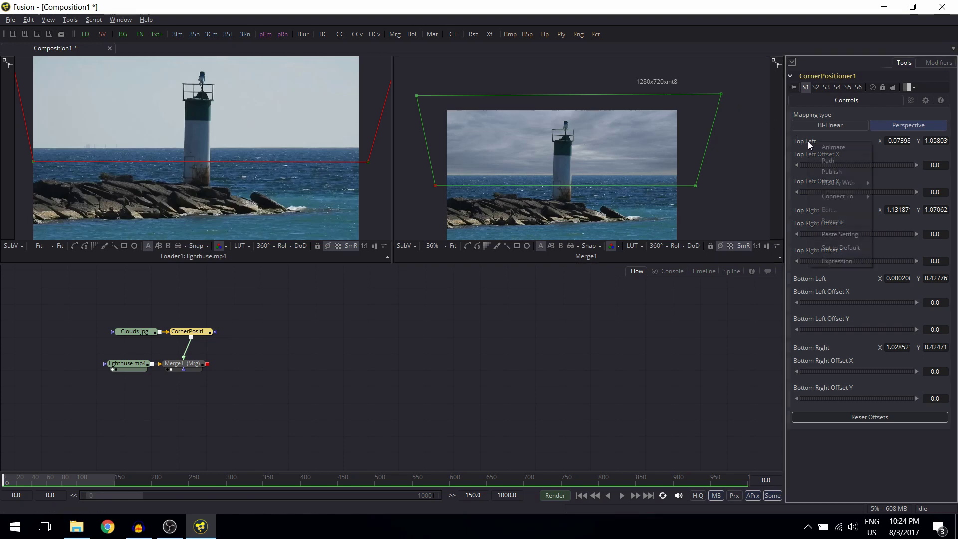
{"action": "left_click", "coordinate": [824, 145]}
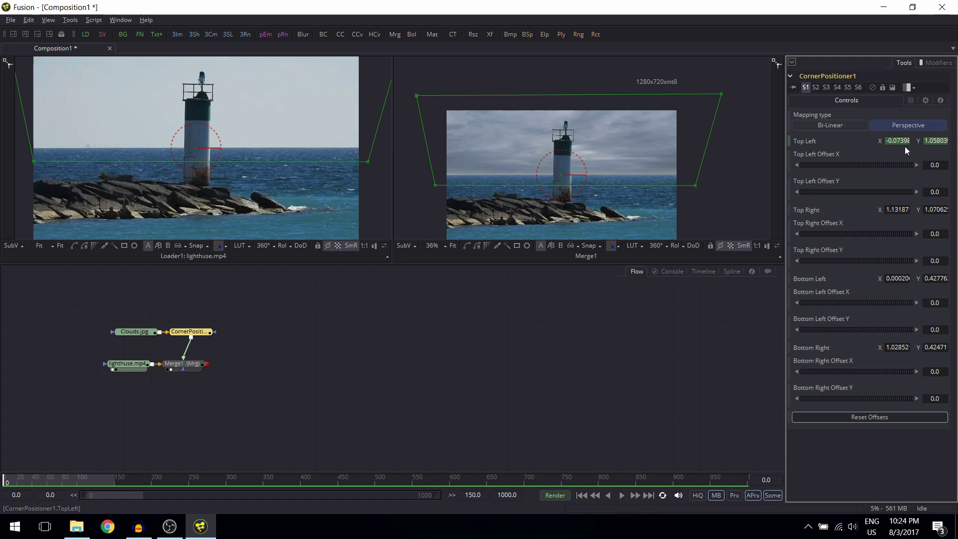
{"action": "right_click", "coordinate": [826, 215]}
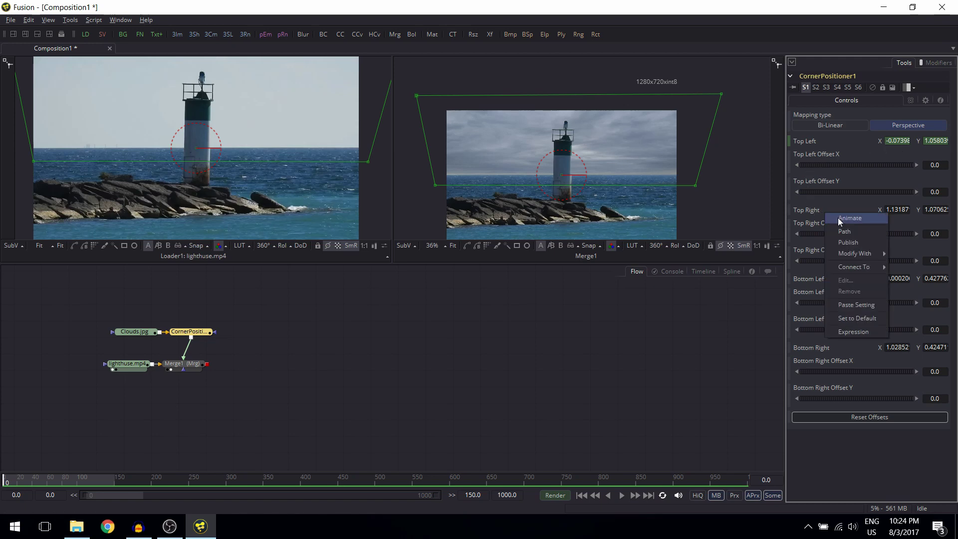
{"action": "left_click", "coordinate": [840, 219]}
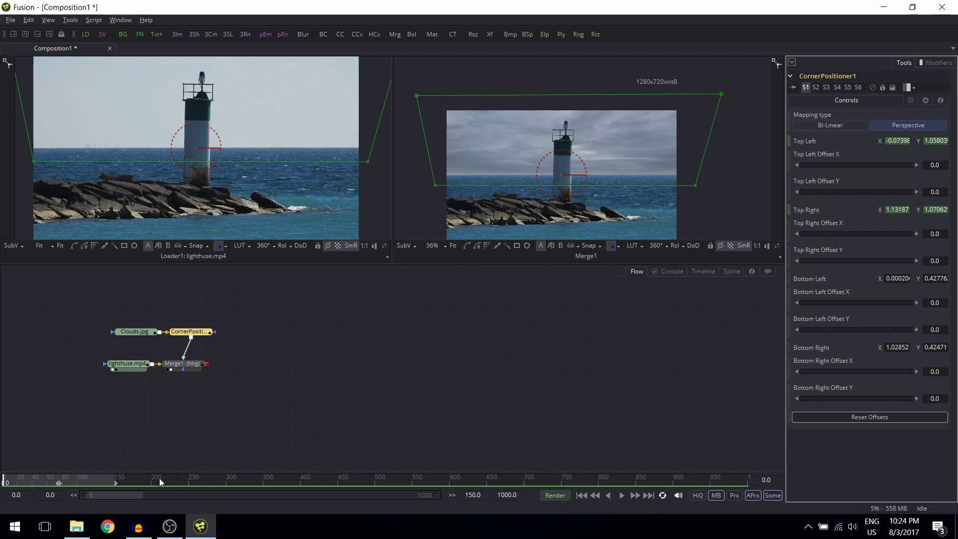
Step: At frame 150, keyframe the clouds' top-left corner at about (0.023, 1.045) and the top-right corner at about (1.299, 1.059)
{"action": "left_click", "coordinate": [113, 478]}
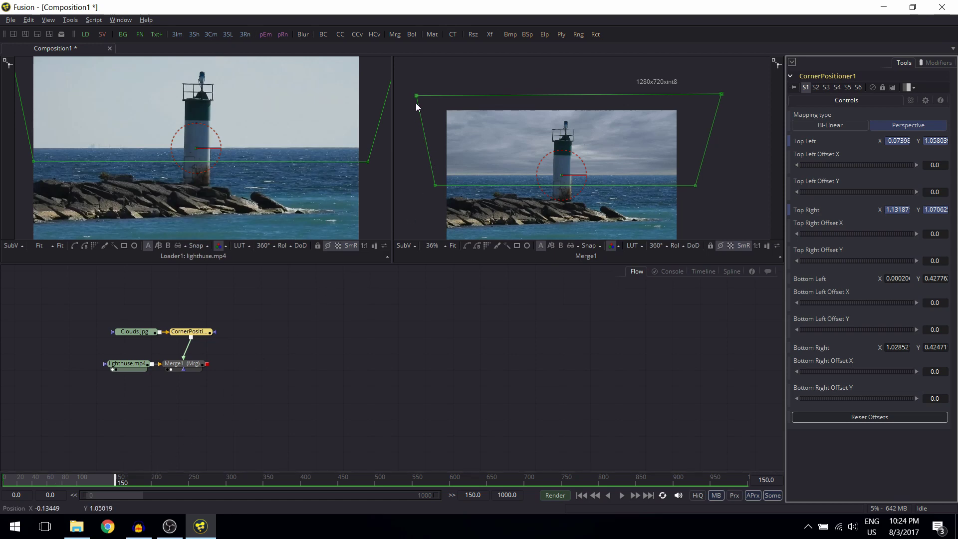
{"action": "left_click_drag", "start_coordinate": [417, 97], "coordinate": [441, 100]}
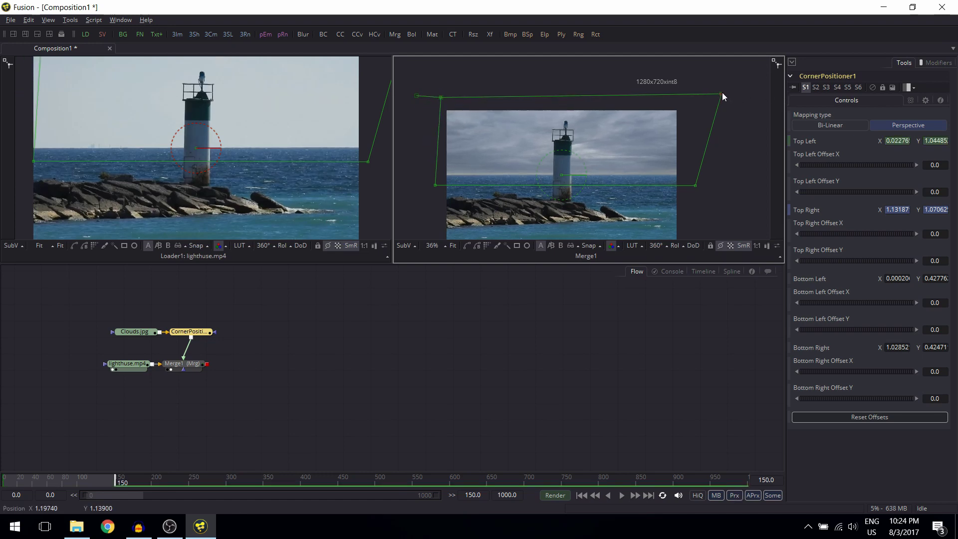
{"action": "left_click_drag", "start_coordinate": [722, 93], "coordinate": [764, 94]}
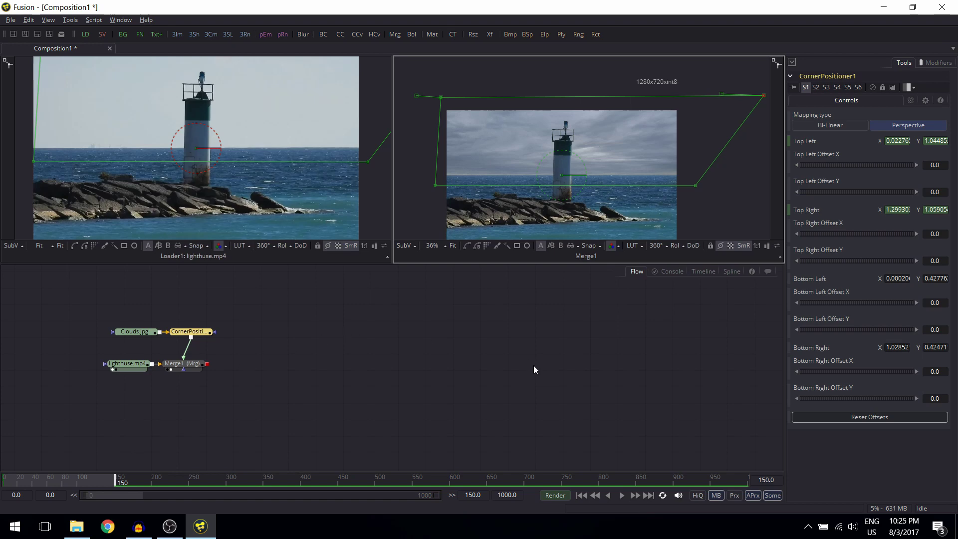
Step: Play back the composite and review the moving sky in an enlarged, fitted view without the on-screen controls
{"action": "left_click", "coordinate": [623, 496]}
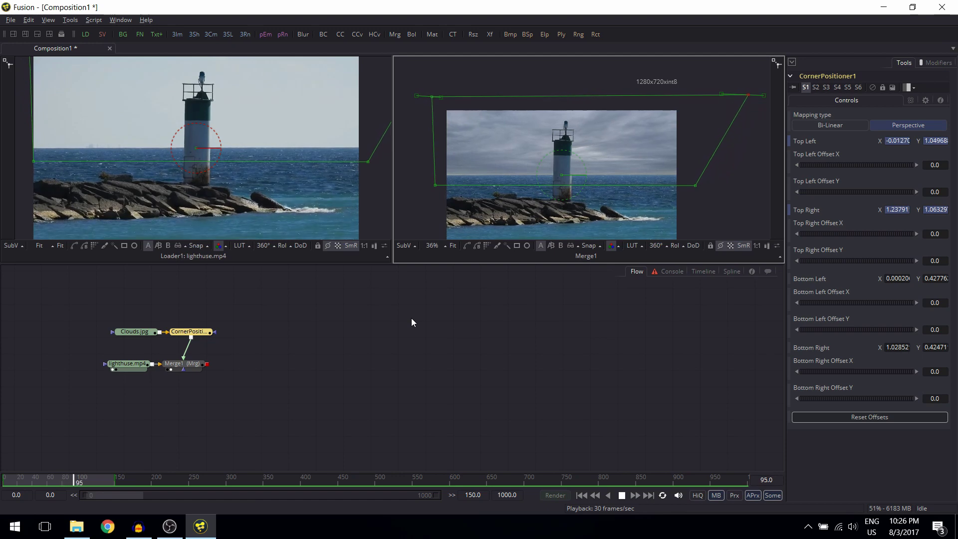
{"action": "left_click", "coordinate": [512, 313]}
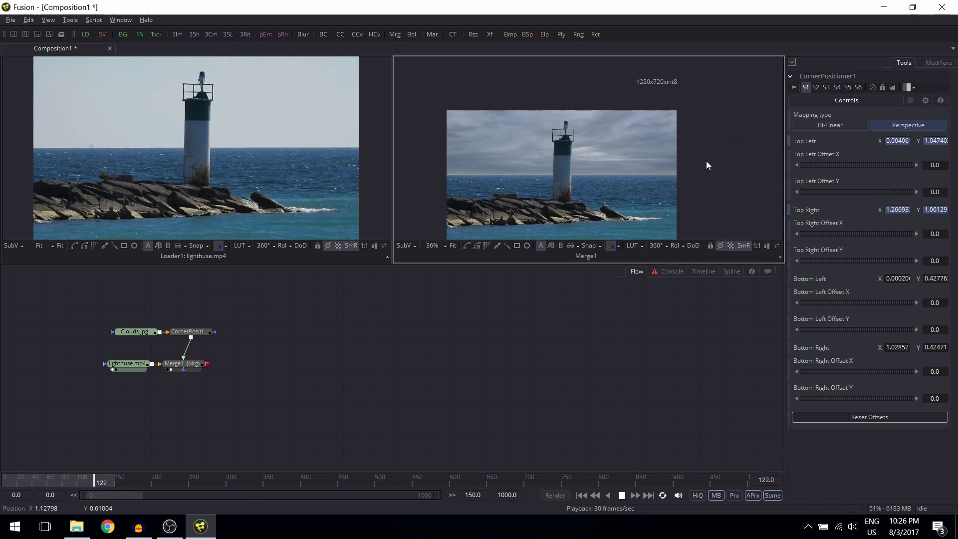
{"action": "key", "text": "F4"}
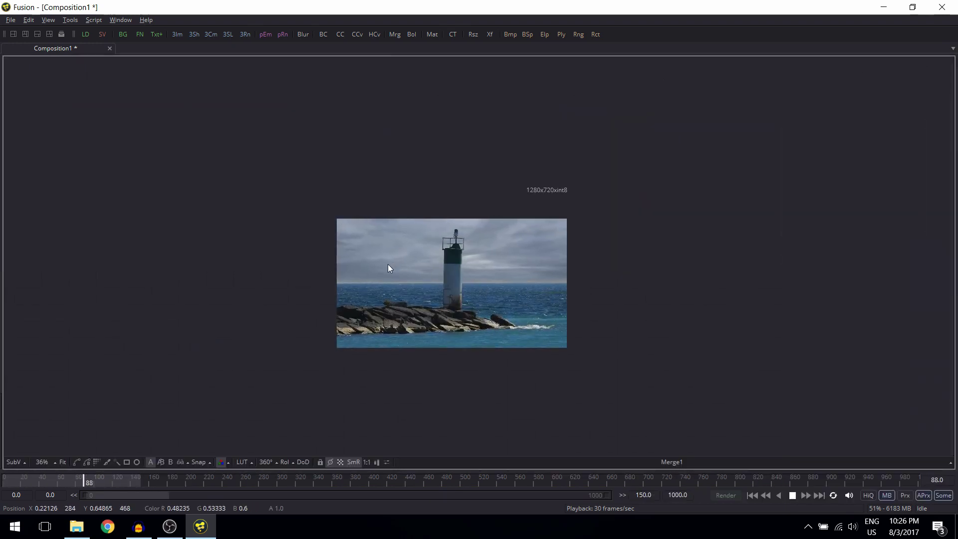
{"action": "left_click", "coordinate": [62, 460]}
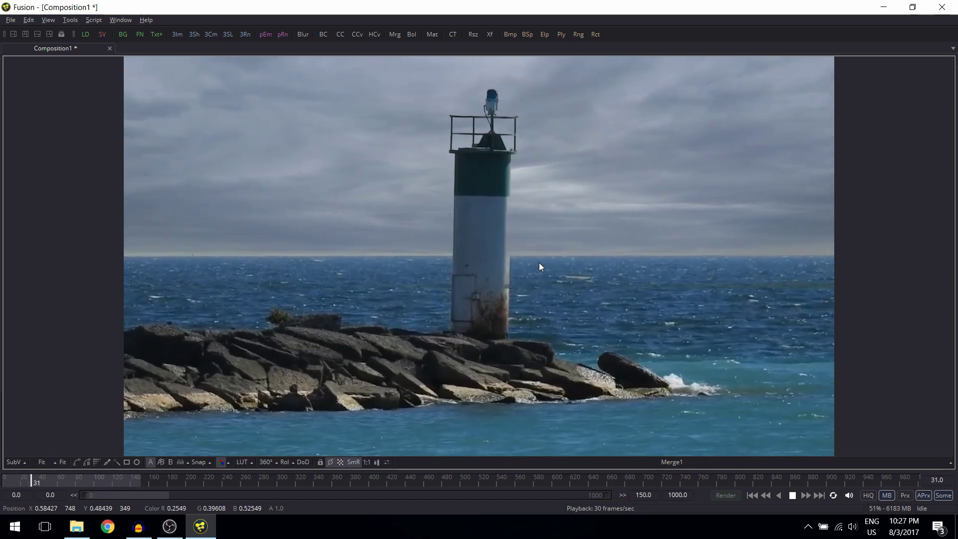
{"action": "key", "text": "F4"}
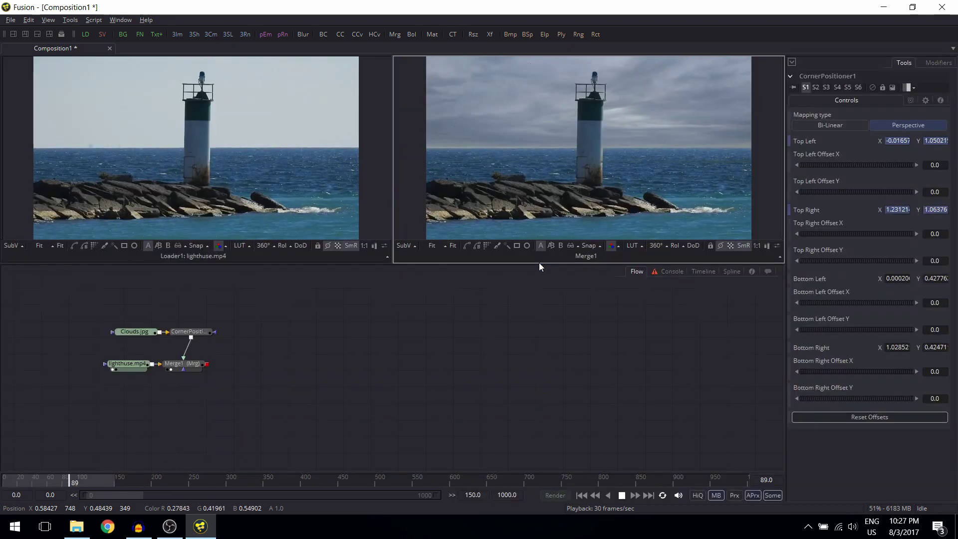